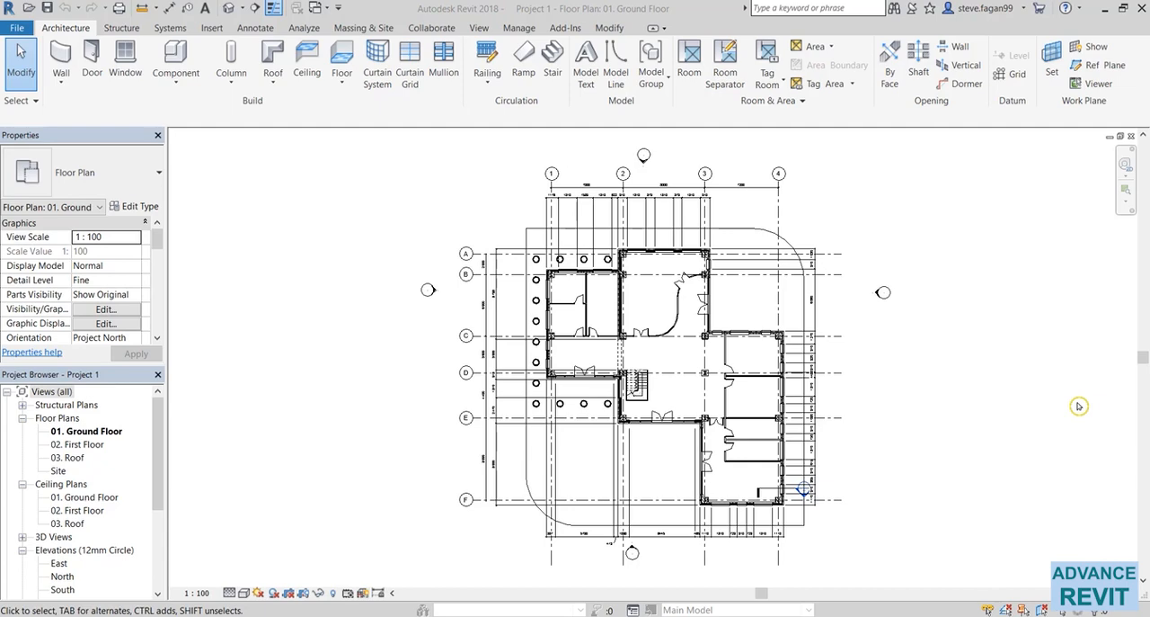
Step: Examine the type properties of the single interior door on grid line C, including its dimensions, Type Mark and Fire Rating
{"action": "scroll", "coordinate": [584, 329], "scroll_direction": "up", "scroll_amount": 5}
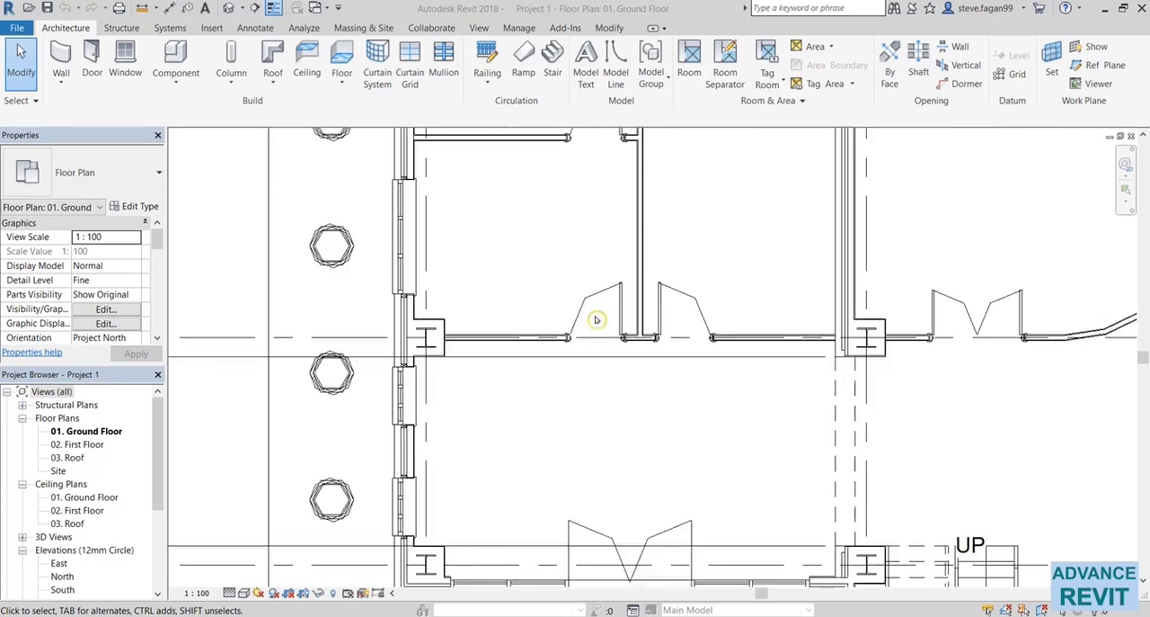
{"action": "scroll", "coordinate": [596, 319], "scroll_direction": "up", "scroll_amount": 2}
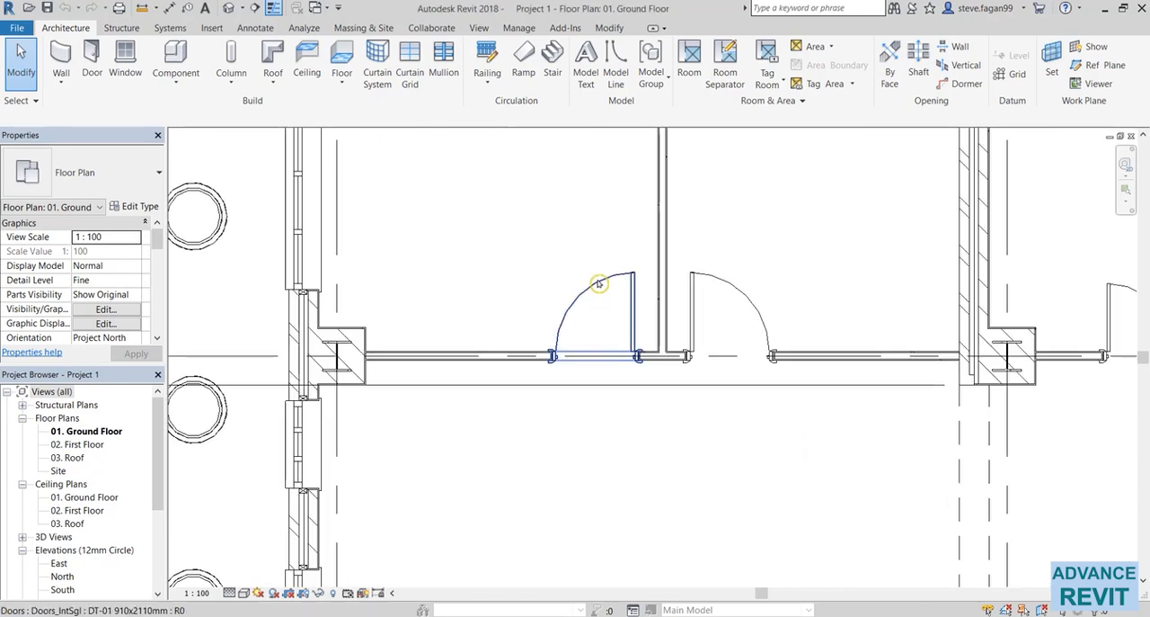
{"action": "left_click", "coordinate": [600, 284]}
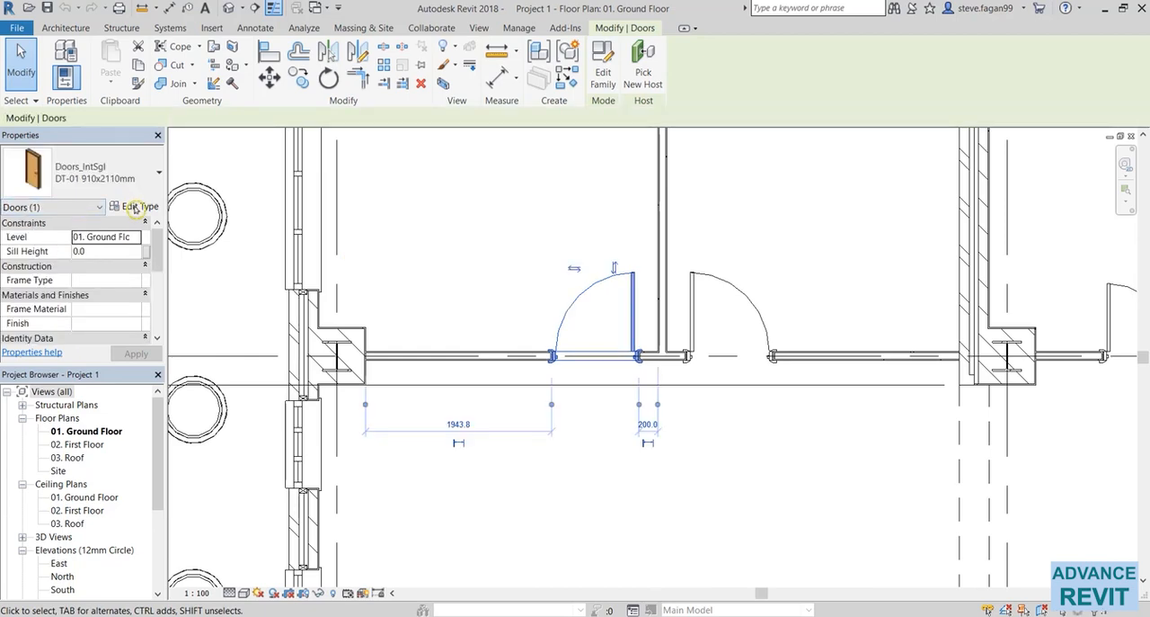
{"action": "left_click", "coordinate": [133, 207]}
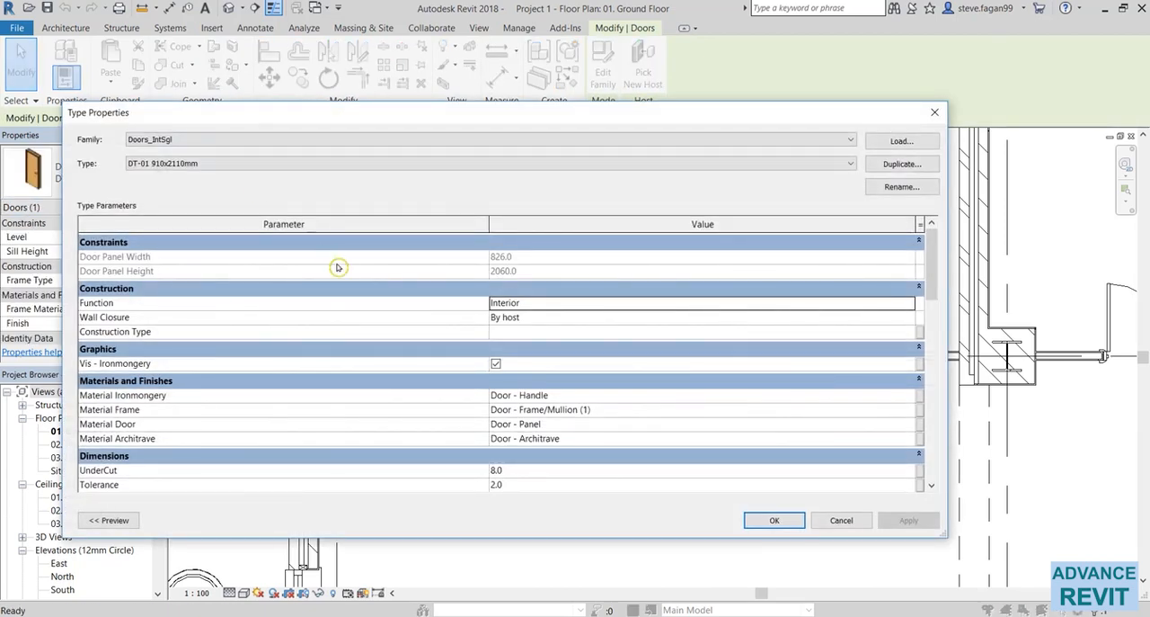
{"action": "scroll", "coordinate": [339, 298], "scroll_direction": "down", "scroll_amount": 2}
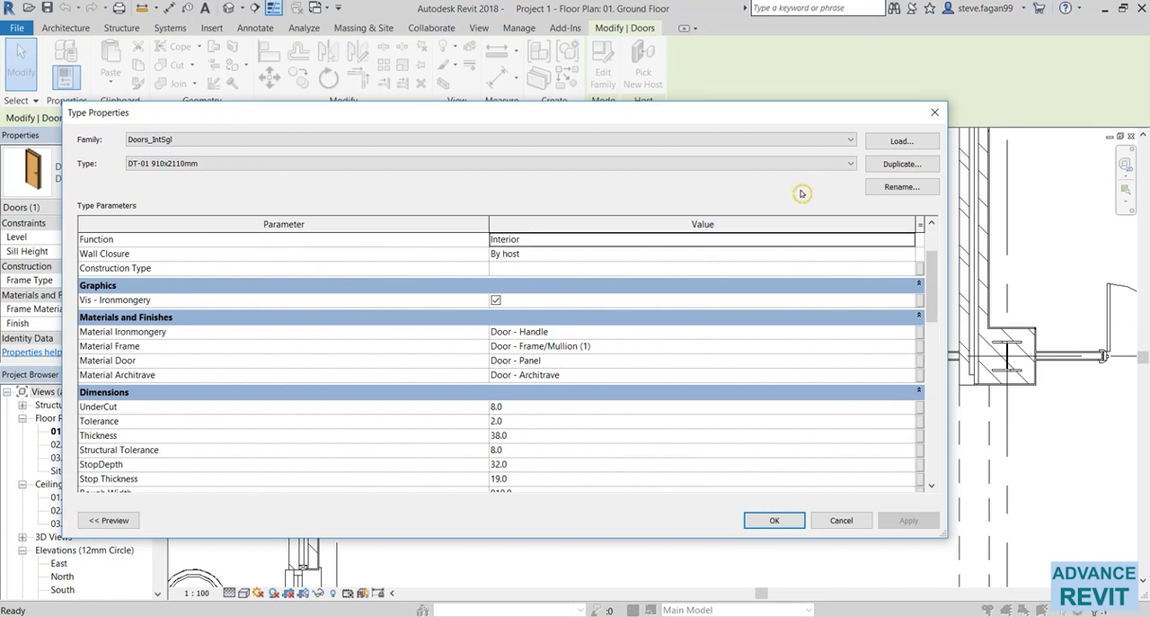
{"action": "scroll", "coordinate": [405, 386], "scroll_direction": "down", "scroll_amount": 5}
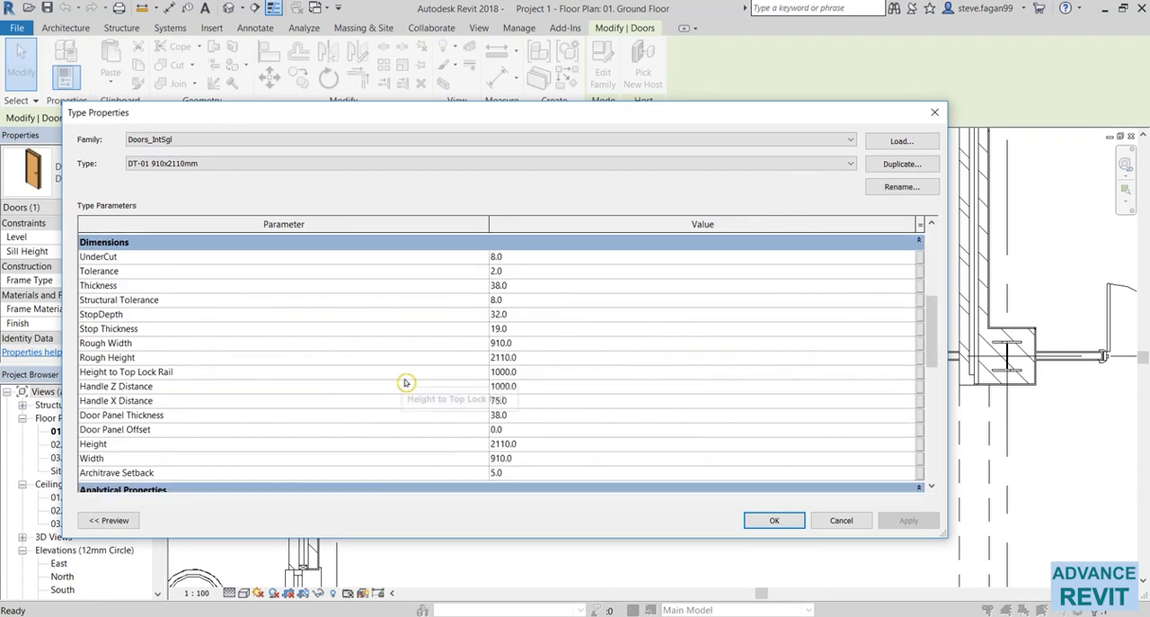
{"action": "scroll", "coordinate": [405, 382], "scroll_direction": "down", "scroll_amount": 2}
{"action": "scroll", "coordinate": [404, 382], "scroll_direction": "up", "scroll_amount": 5}
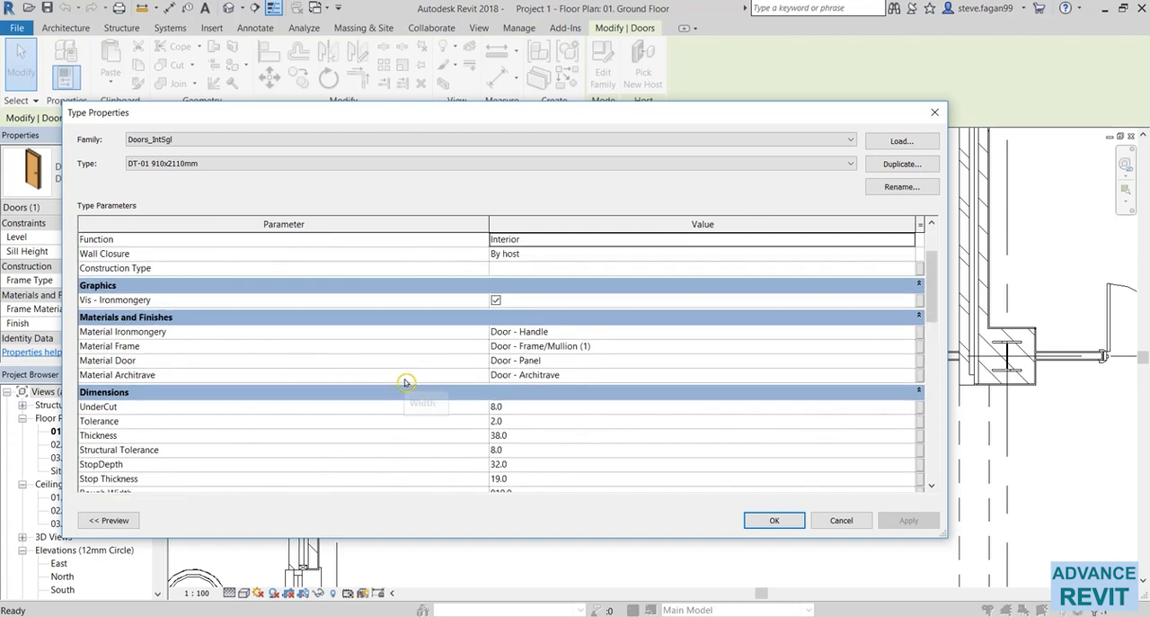
{"action": "scroll", "coordinate": [404, 382], "scroll_direction": "down", "scroll_amount": 6}
{"action": "scroll", "coordinate": [404, 382], "scroll_direction": "up", "scroll_amount": 4}
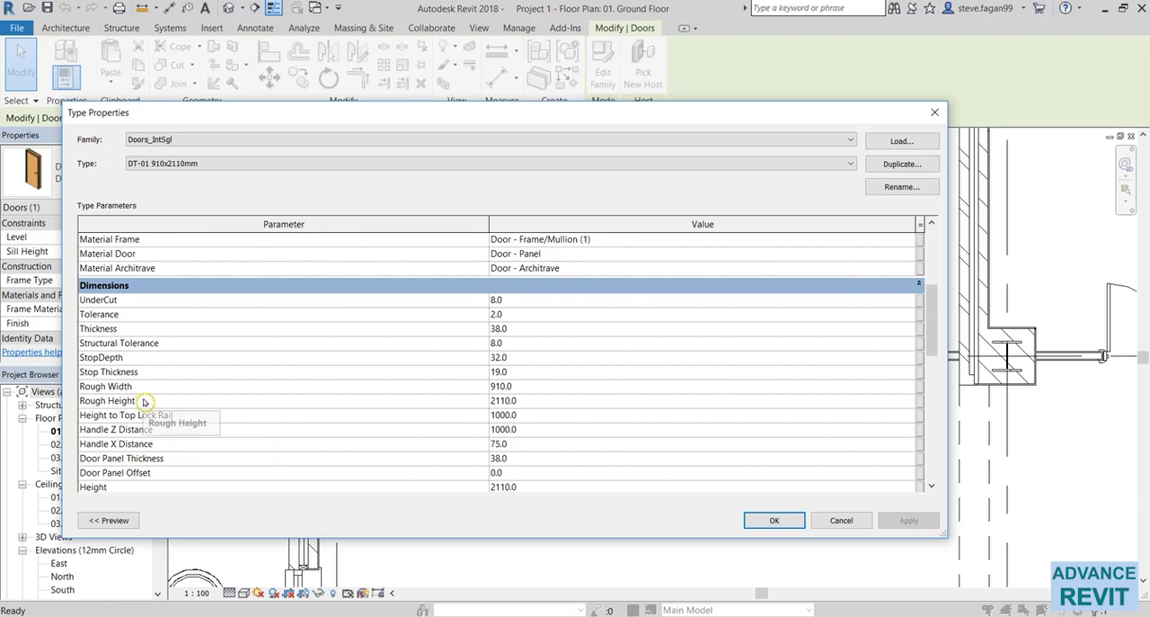
{"action": "scroll", "coordinate": [135, 400], "scroll_direction": "down", "scroll_amount": 8}
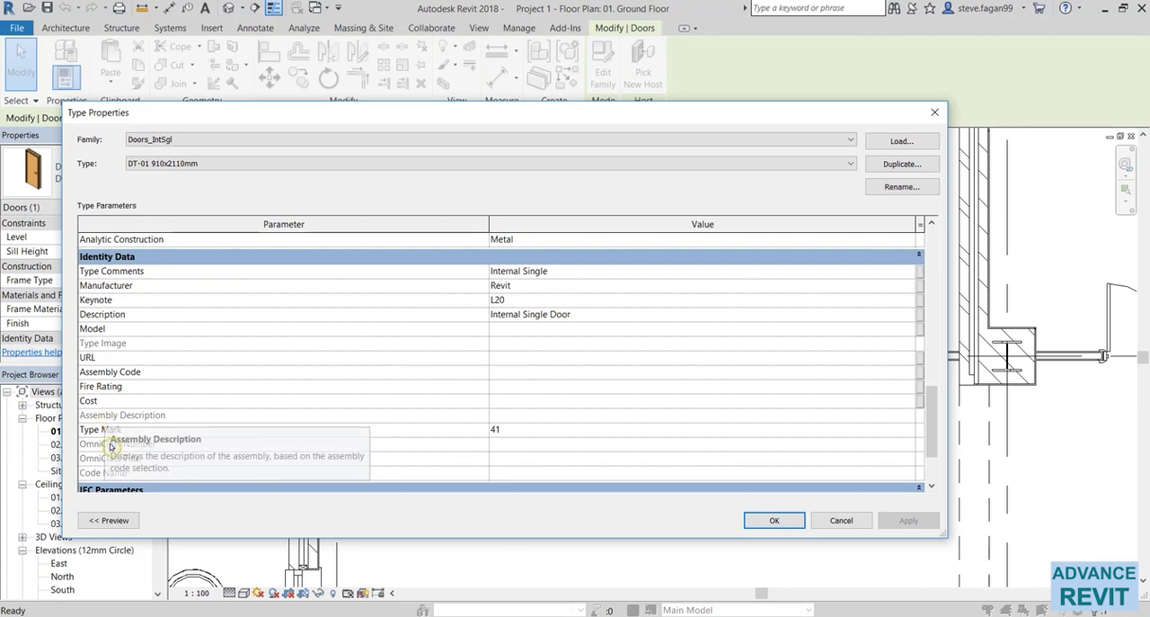
{"action": "scroll", "coordinate": [360, 439], "scroll_direction": "down", "scroll_amount": 2}
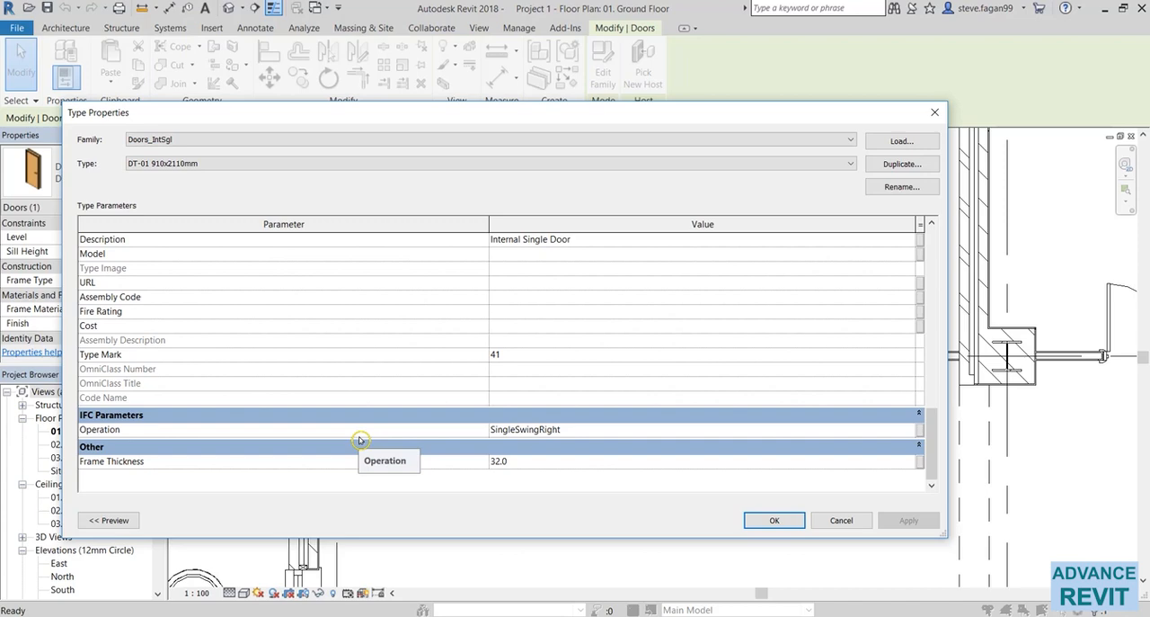
{"action": "left_click", "coordinate": [845, 520]}
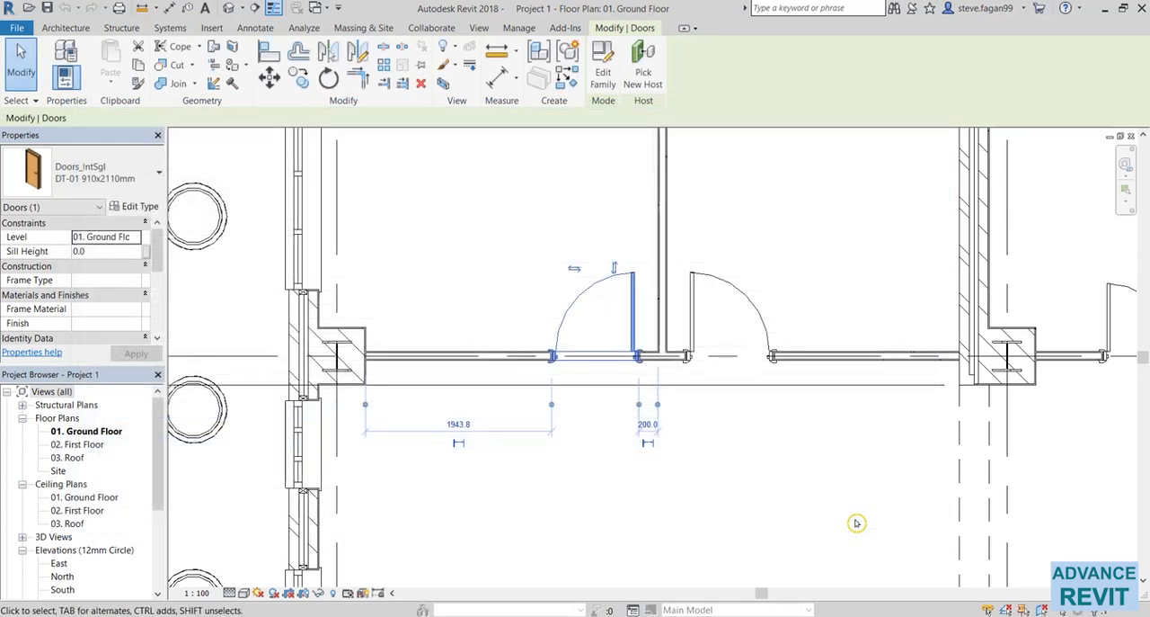
{"action": "left_click", "coordinate": [466, 534]}
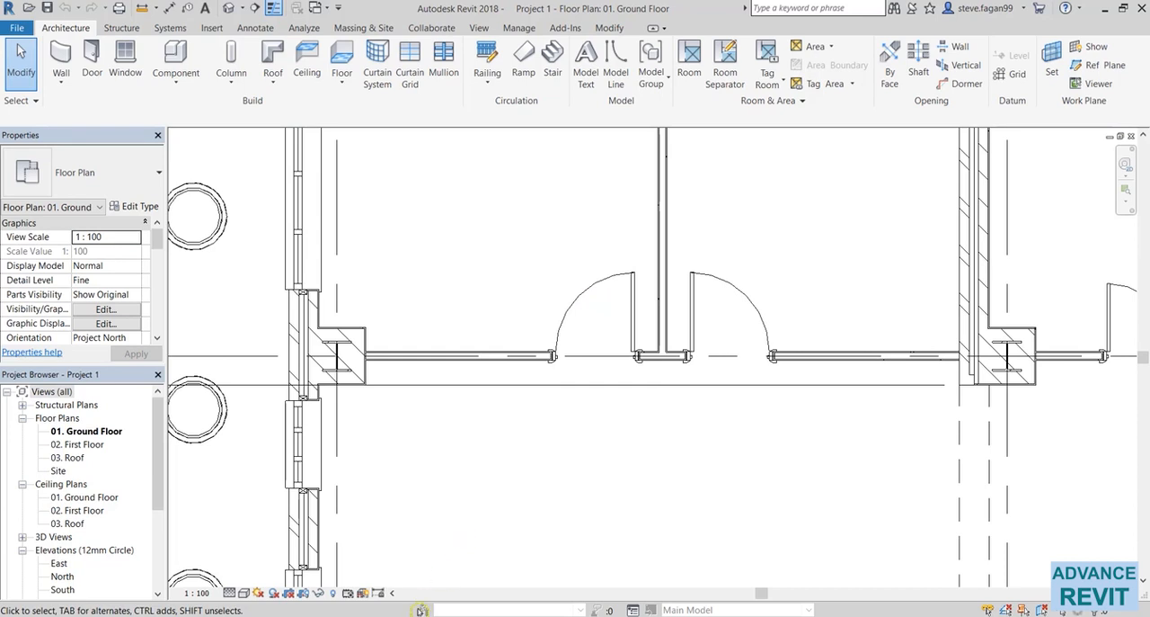
Step: Switch to File Explorer and open the Door Tag FR family from the Tags folder in Revit
{"action": "left_click", "coordinate": [350, 614]}
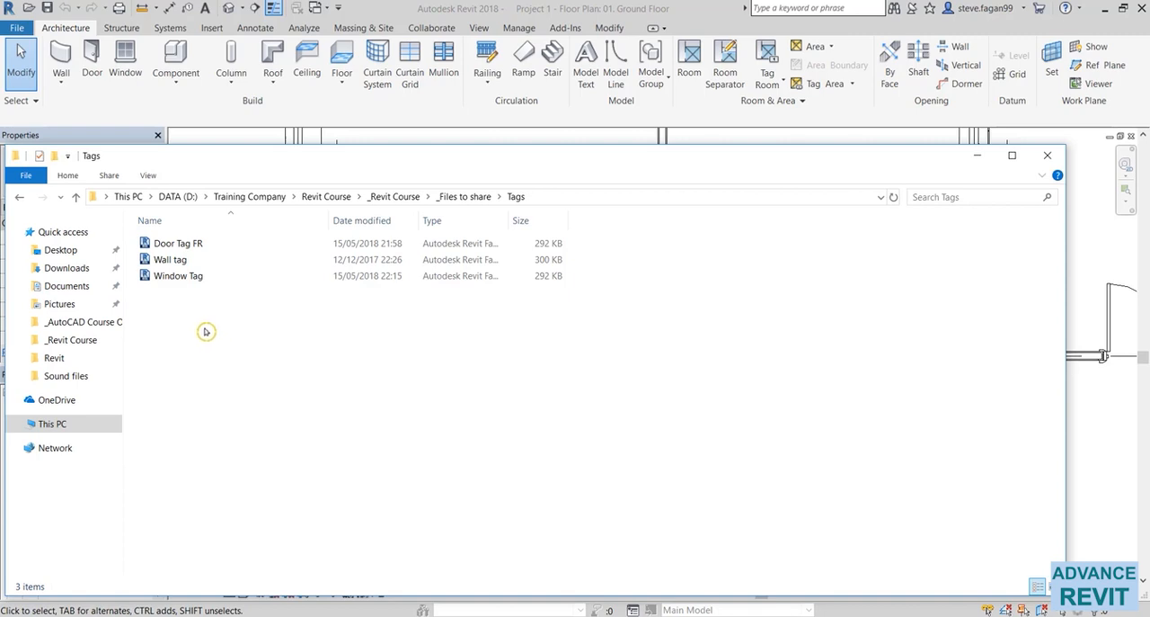
{"action": "left_click", "coordinate": [186, 243]}
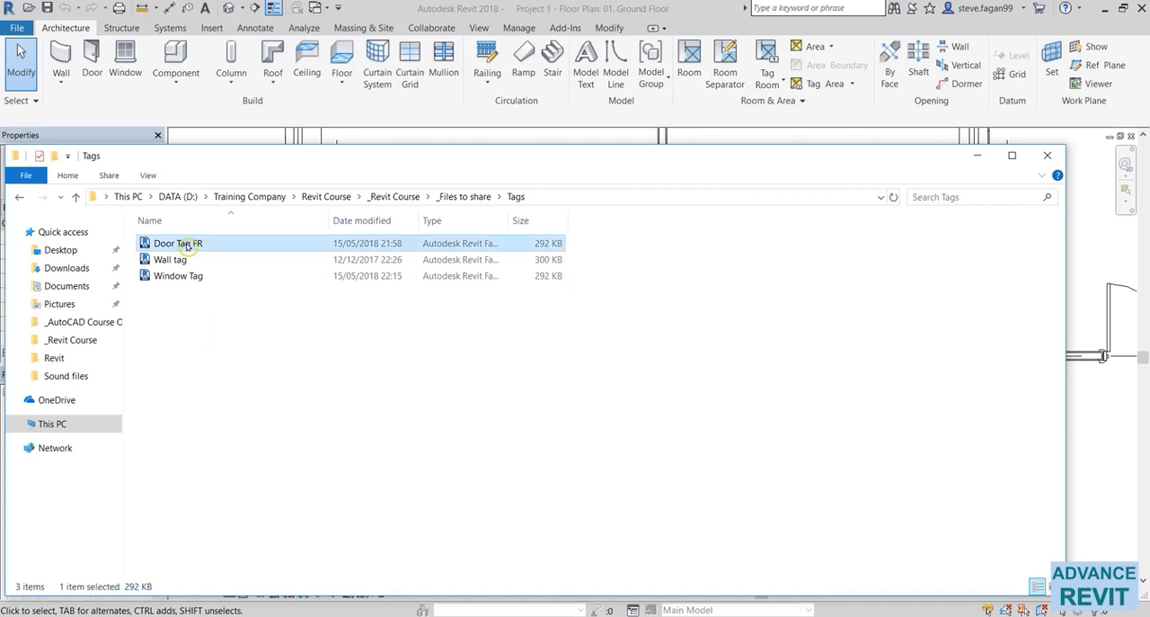
{"action": "double_click", "coordinate": [186, 243]}
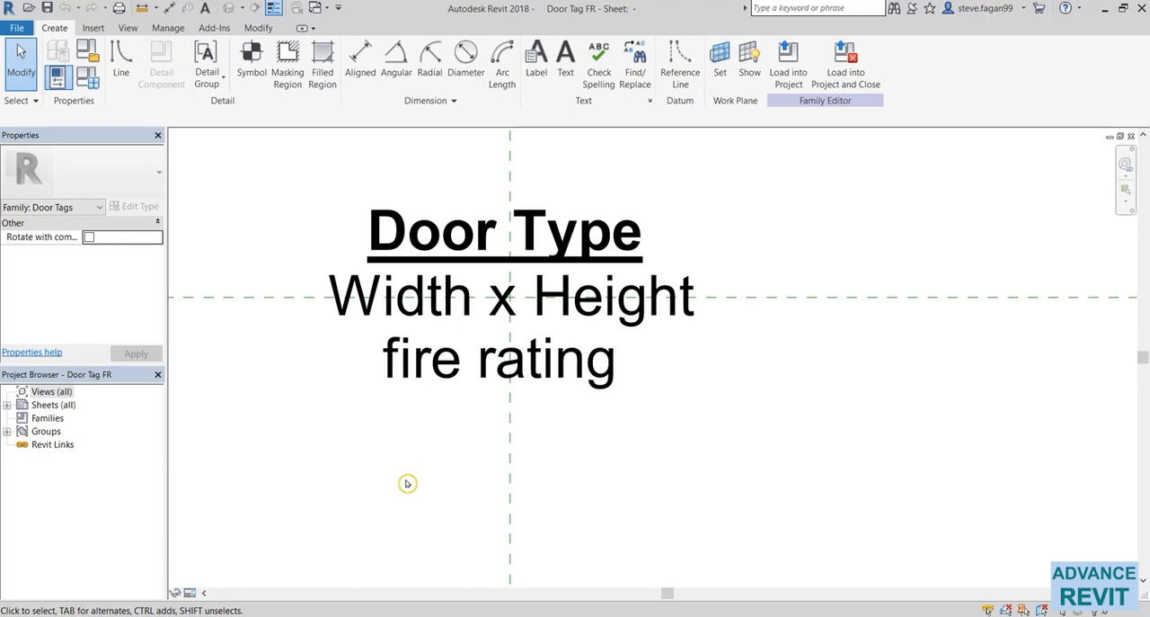
Step: Load the Door Tag FR family into the project and close the family file, without placing a tag
{"action": "middle_click_drag", "start_coordinate": [407, 483], "coordinate": [462, 517]}
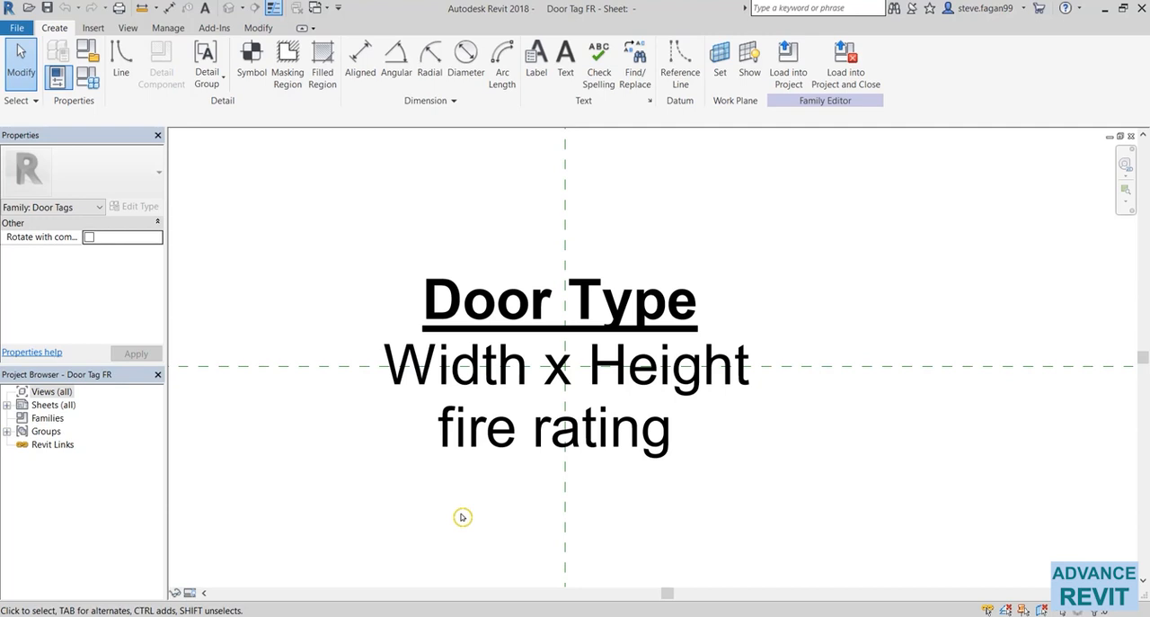
{"action": "left_click", "coordinate": [516, 318]}
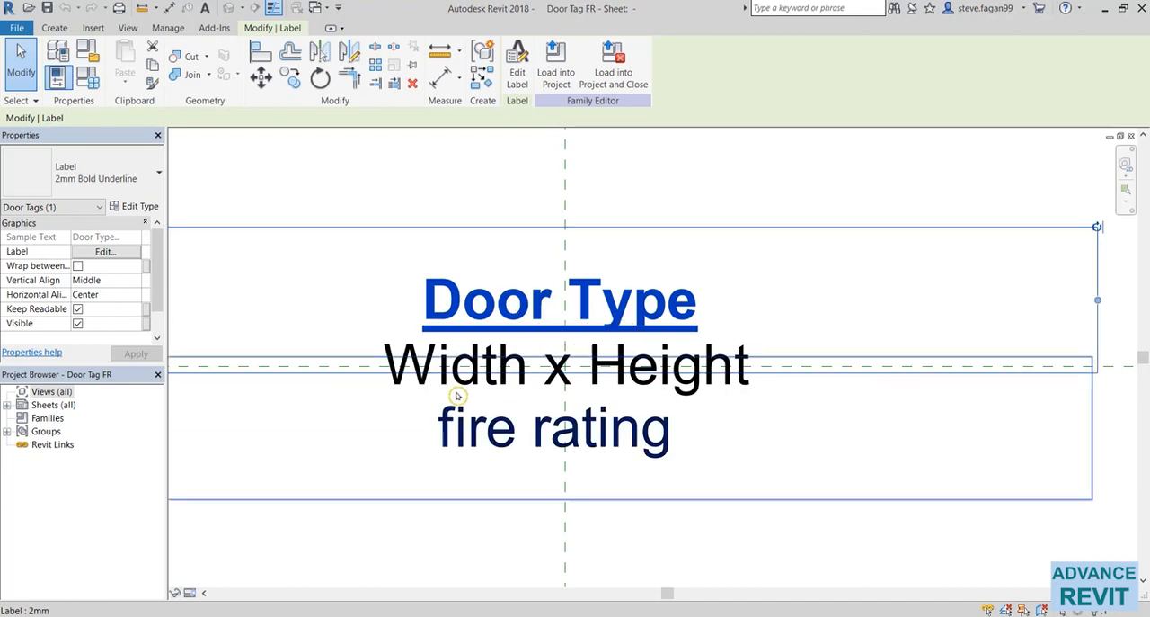
{"action": "left_click", "coordinate": [468, 549]}
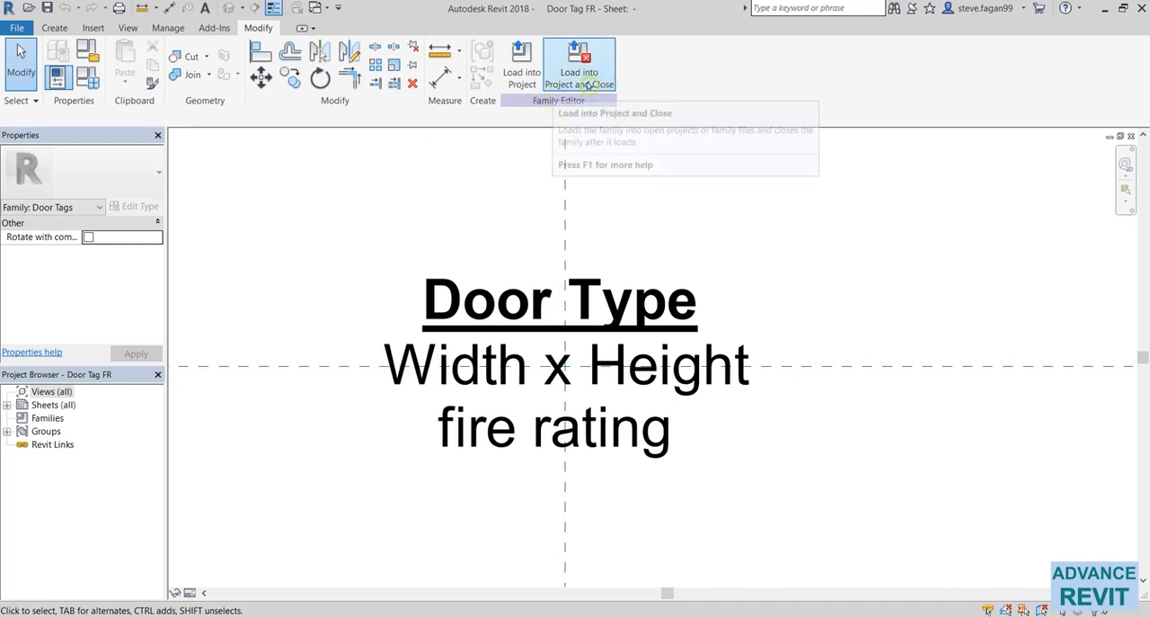
{"action": "left_click", "coordinate": [528, 73]}
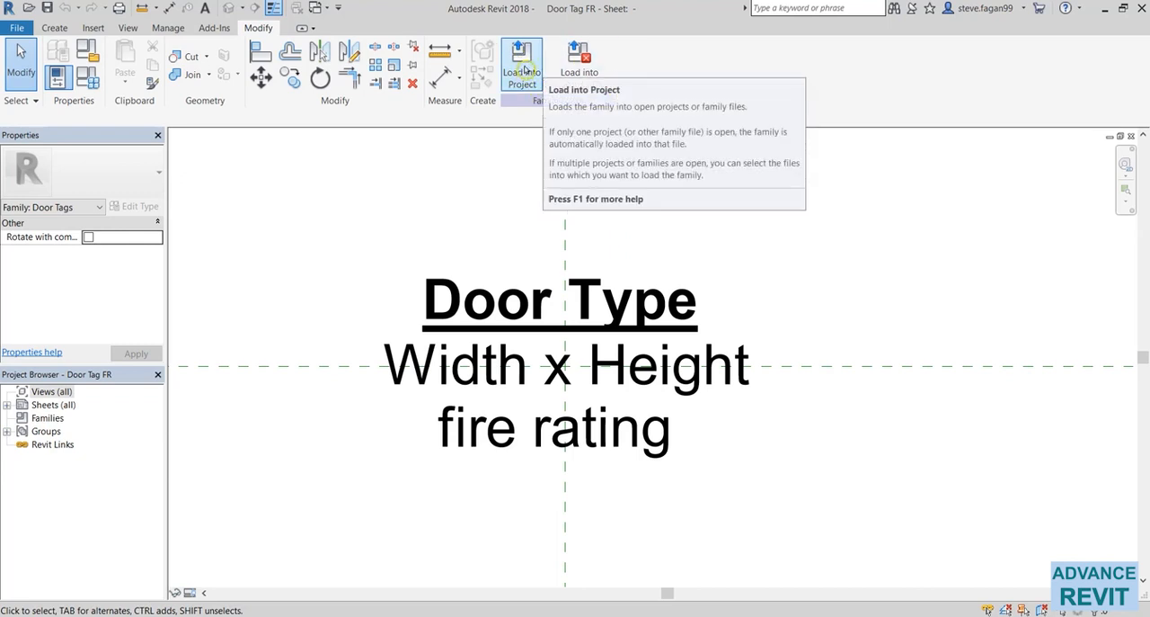
{"action": "left_click", "coordinate": [592, 67]}
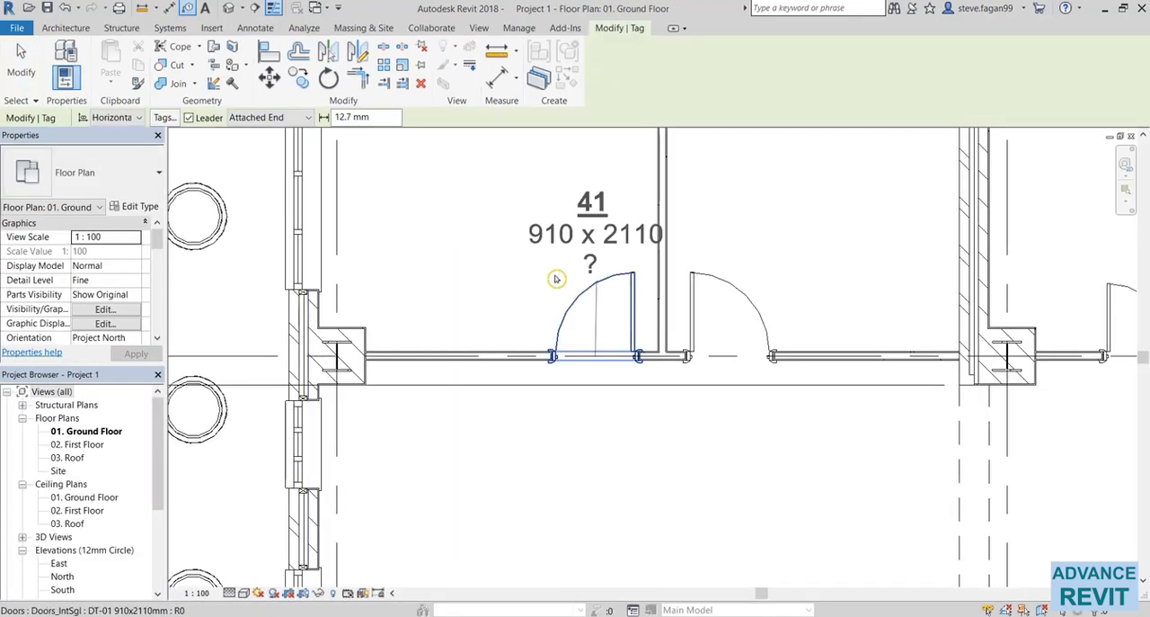
{"action": "key", "text": "Escape"}
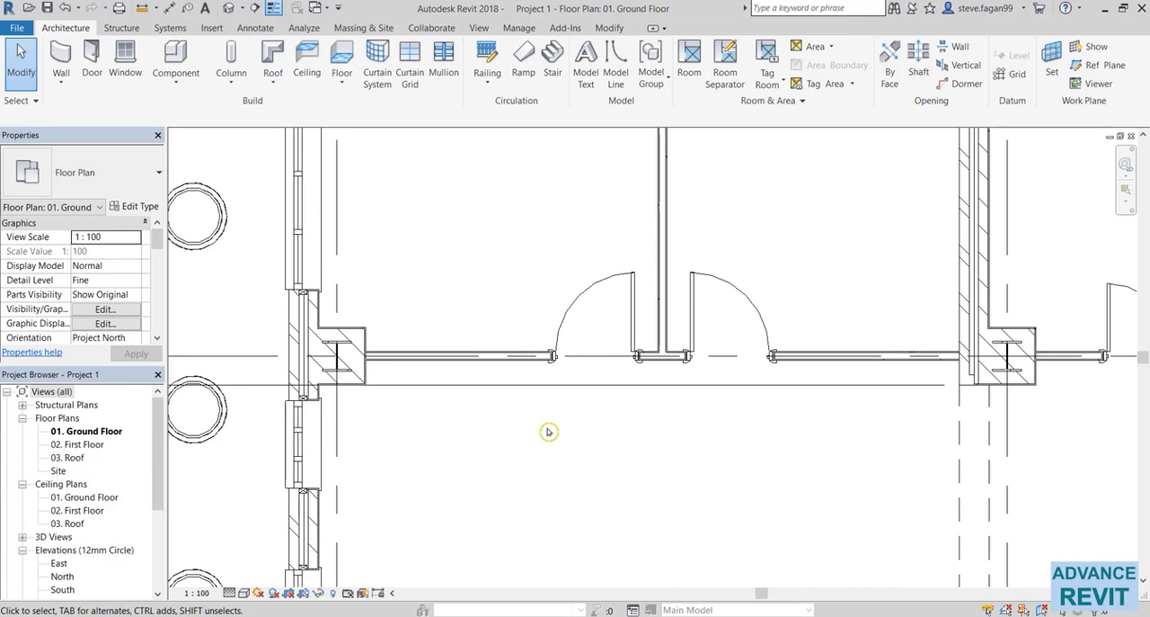
{"action": "left_click", "coordinate": [256, 29]}
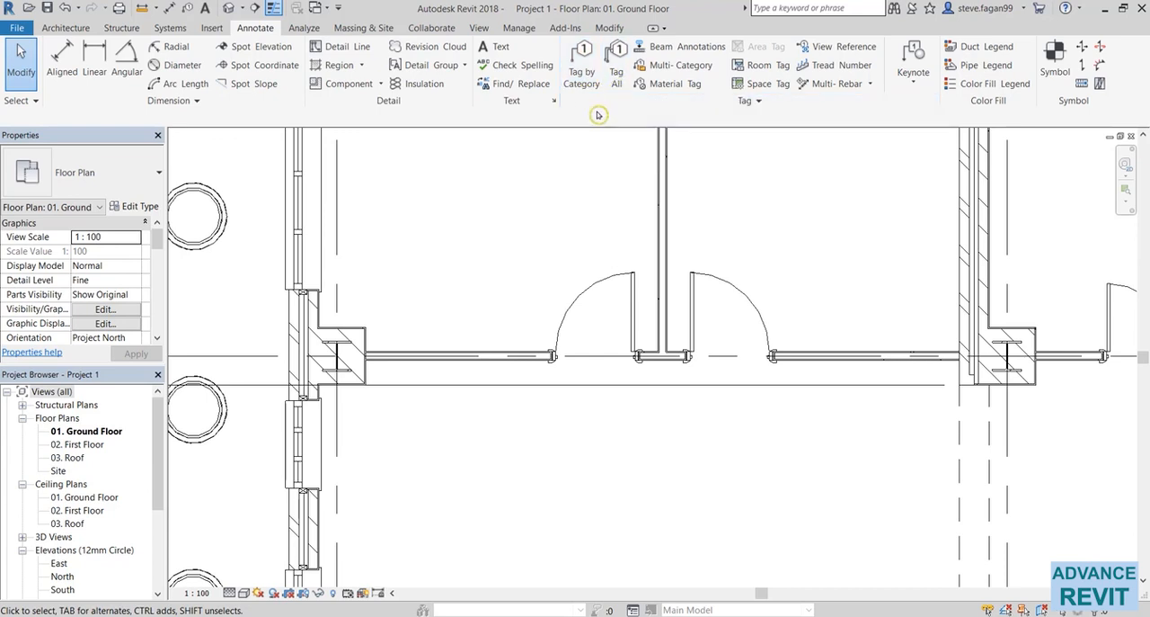
{"action": "key", "text": "t"}
{"action": "key", "text": "g"}
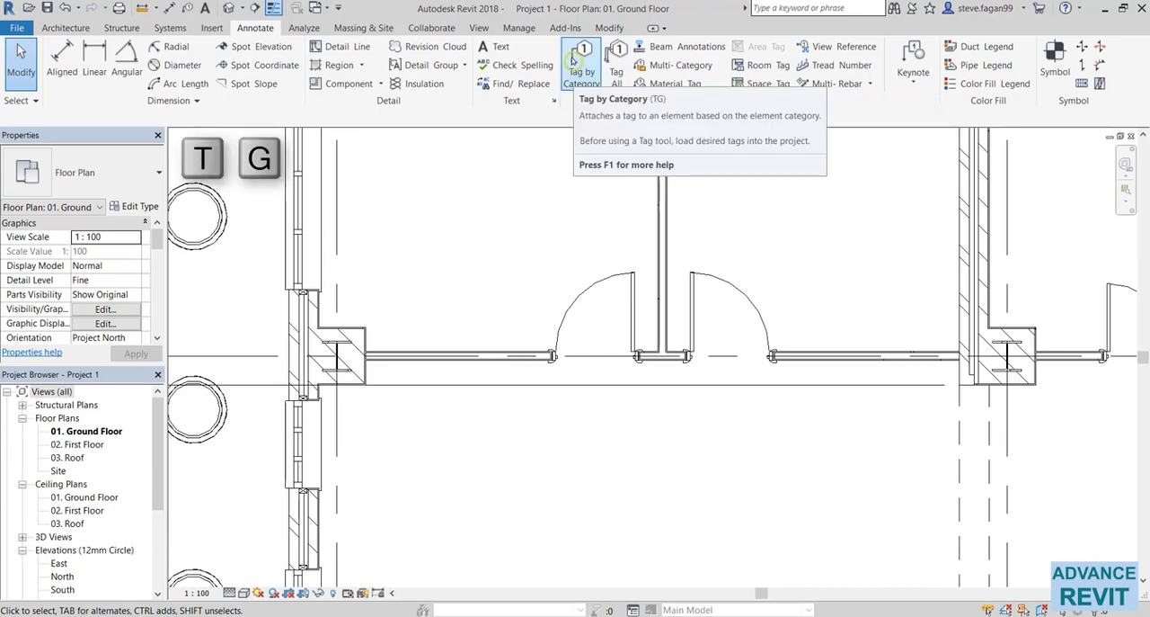
{"action": "left_click", "coordinate": [571, 61]}
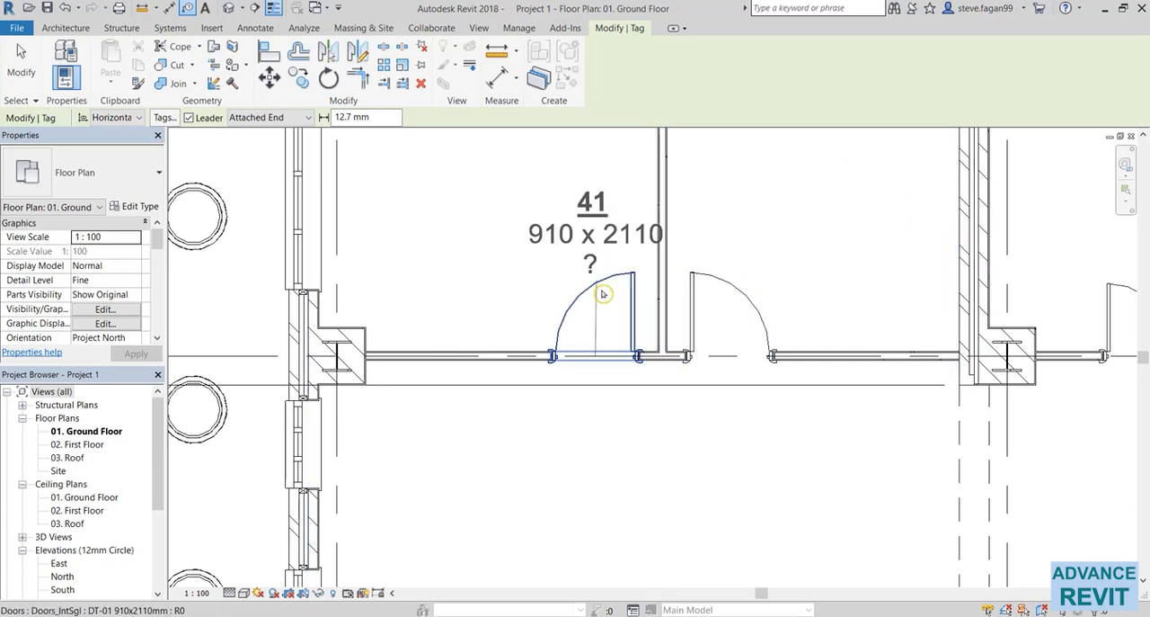
{"action": "key", "text": "Escape"}
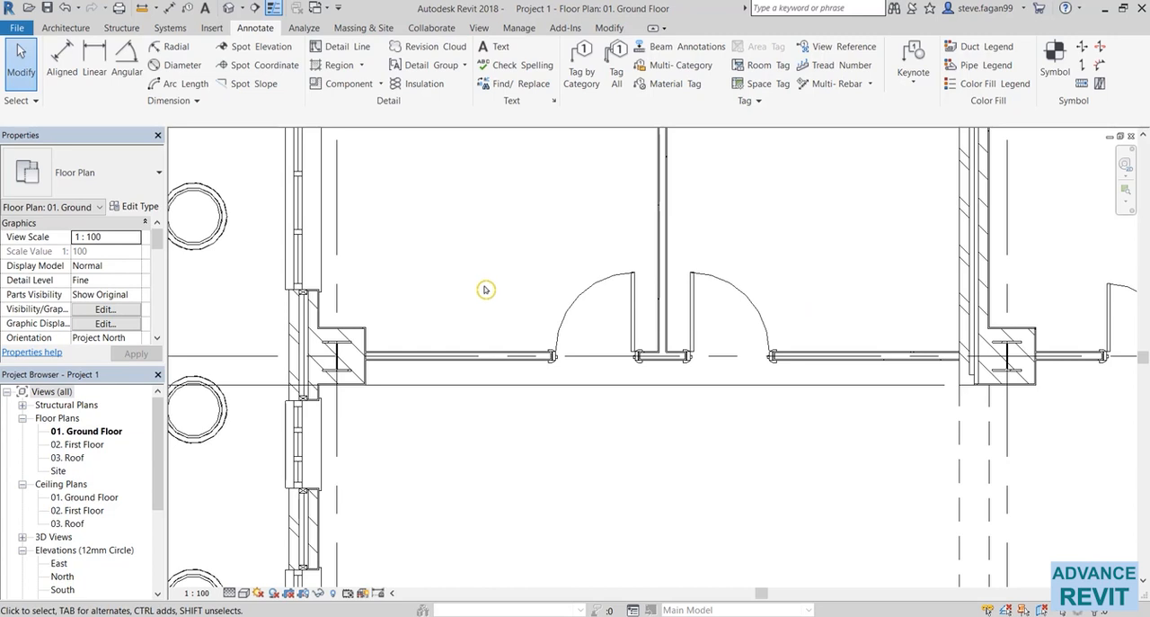
Step: Tag all untagged doors in the ground floor plan with Door Tag FR, horizontally oriented and without leaders
{"action": "left_click", "coordinate": [619, 77]}
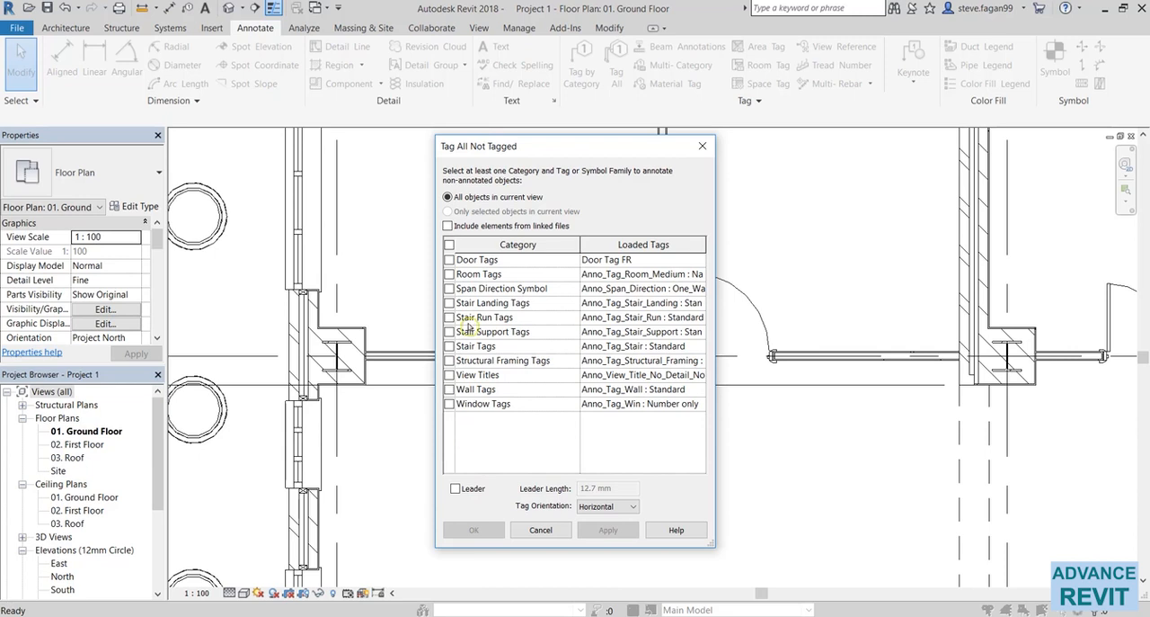
{"action": "left_click", "coordinate": [449, 259]}
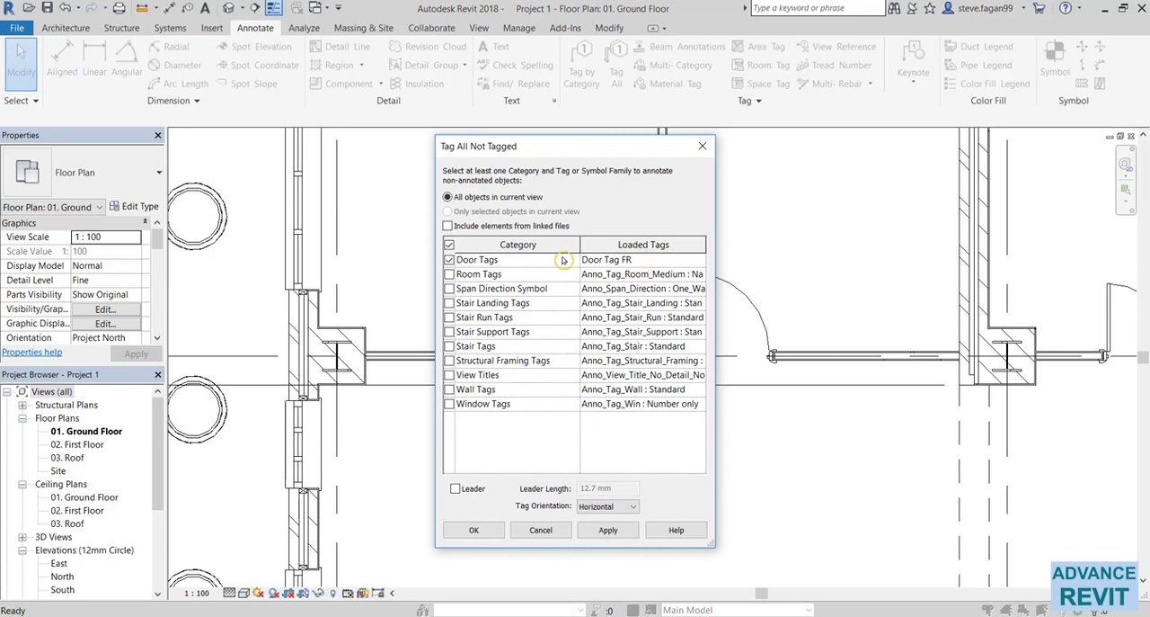
{"action": "left_click", "coordinate": [700, 261]}
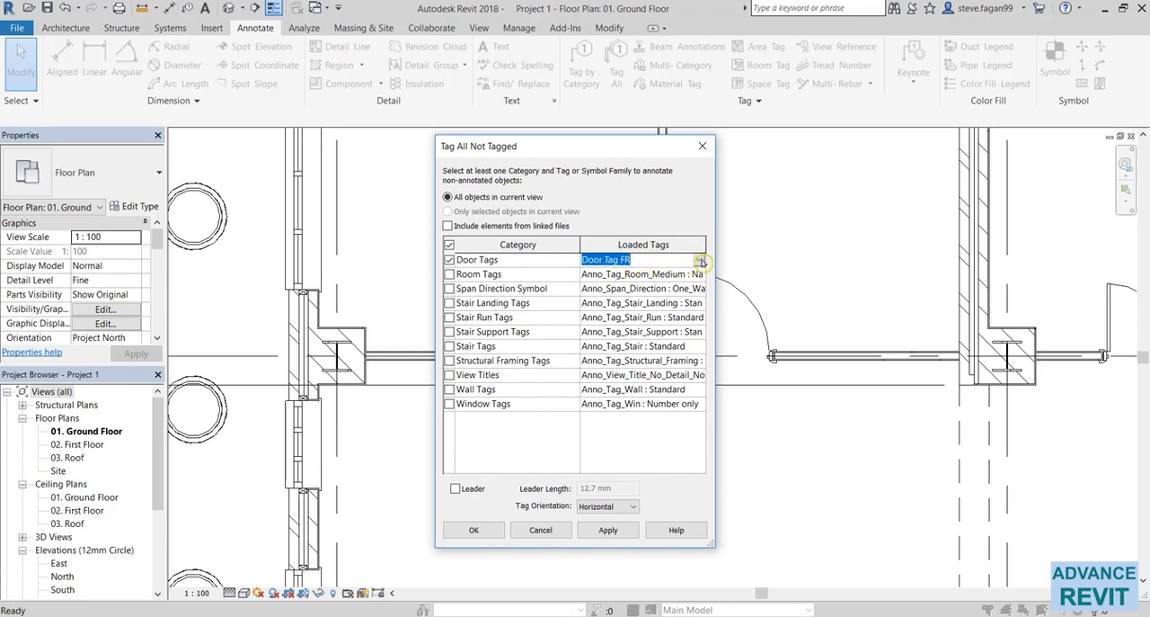
{"action": "left_click", "coordinate": [699, 261]}
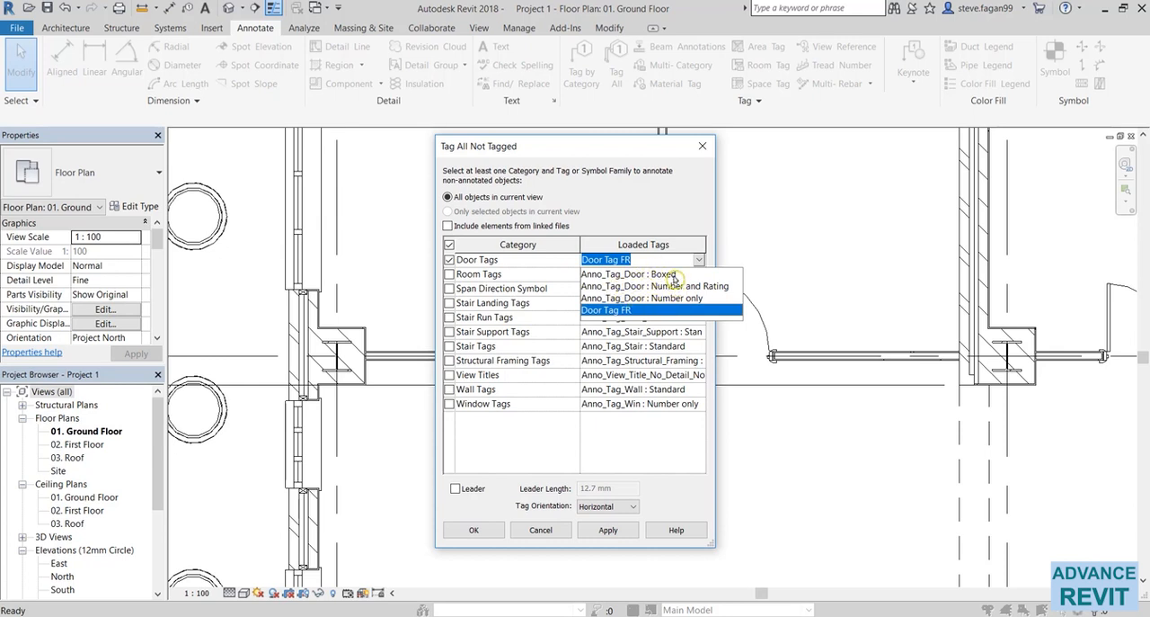
{"action": "left_click", "coordinate": [595, 531]}
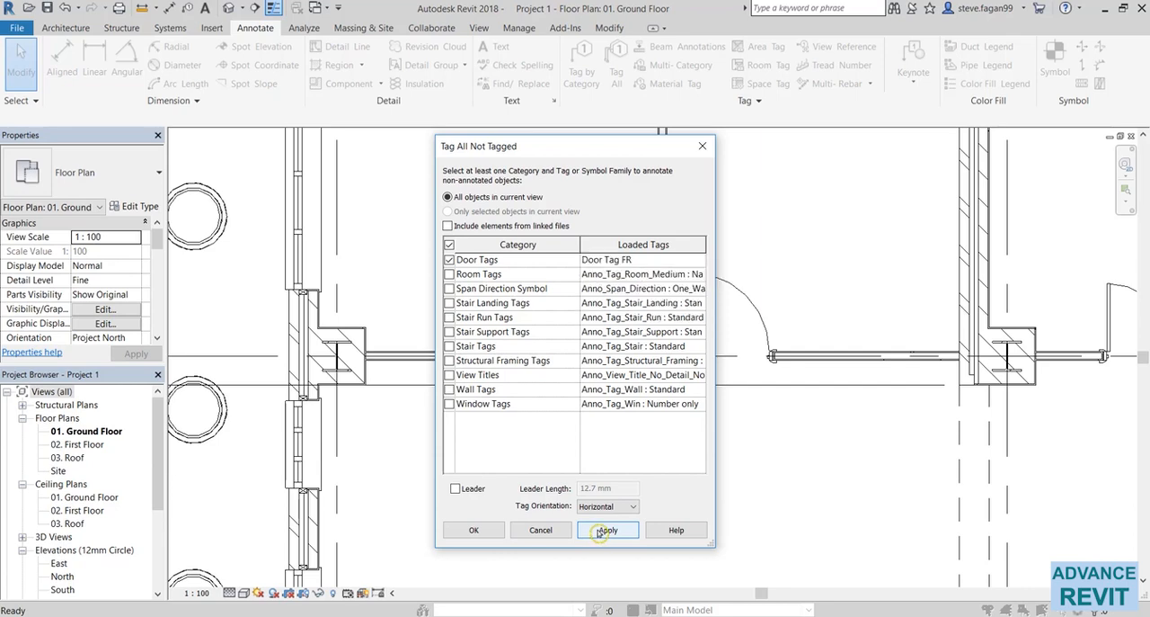
{"action": "left_click", "coordinate": [476, 535]}
{"action": "left_click", "coordinate": [479, 533]}
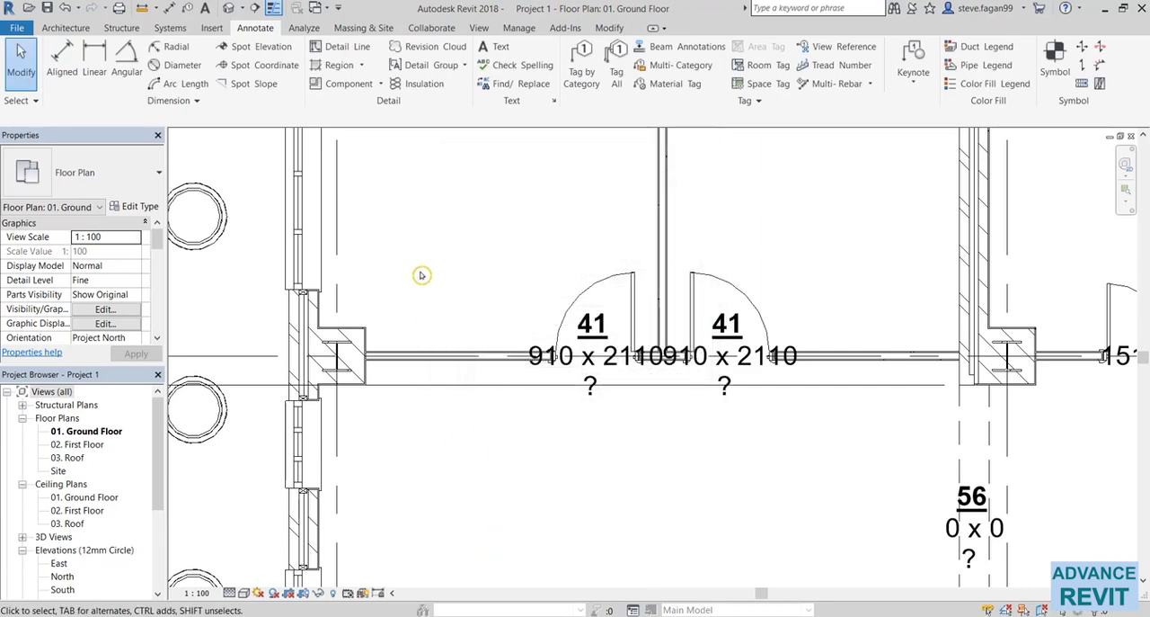
{"action": "scroll", "coordinate": [422, 275], "scroll_direction": "down", "scroll_amount": 5}
{"action": "middle_click_drag", "start_coordinate": [454, 339], "coordinate": [456, 381]}
{"action": "scroll", "coordinate": [437, 216], "scroll_direction": "down", "scroll_amount": 1}
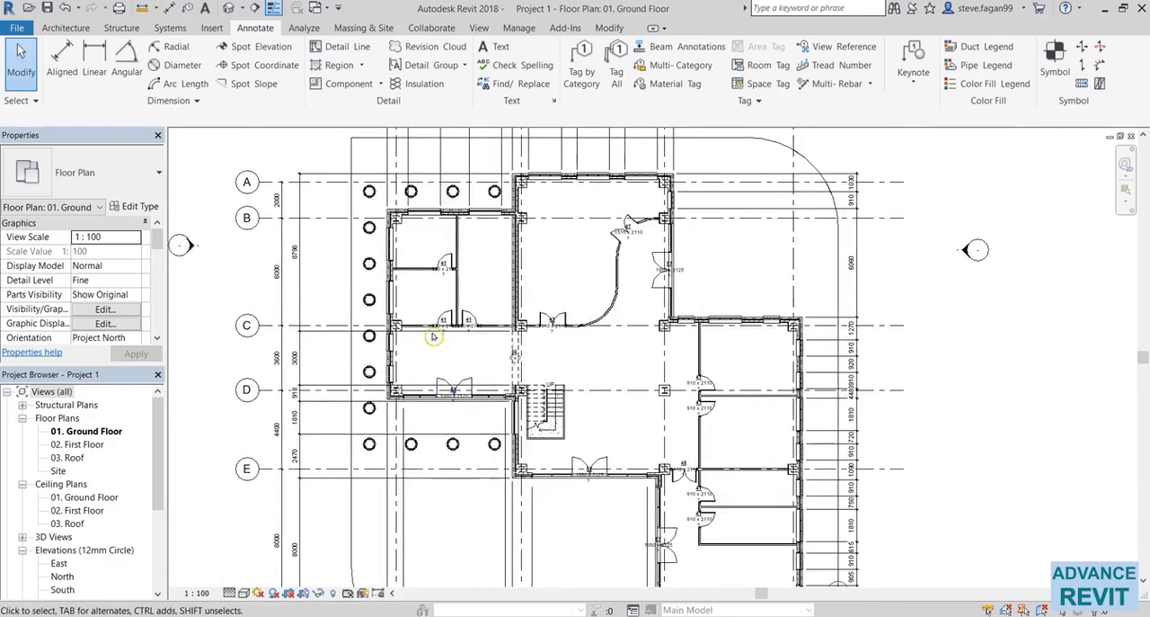
{"action": "scroll", "coordinate": [434, 320], "scroll_direction": "up", "scroll_amount": 5}
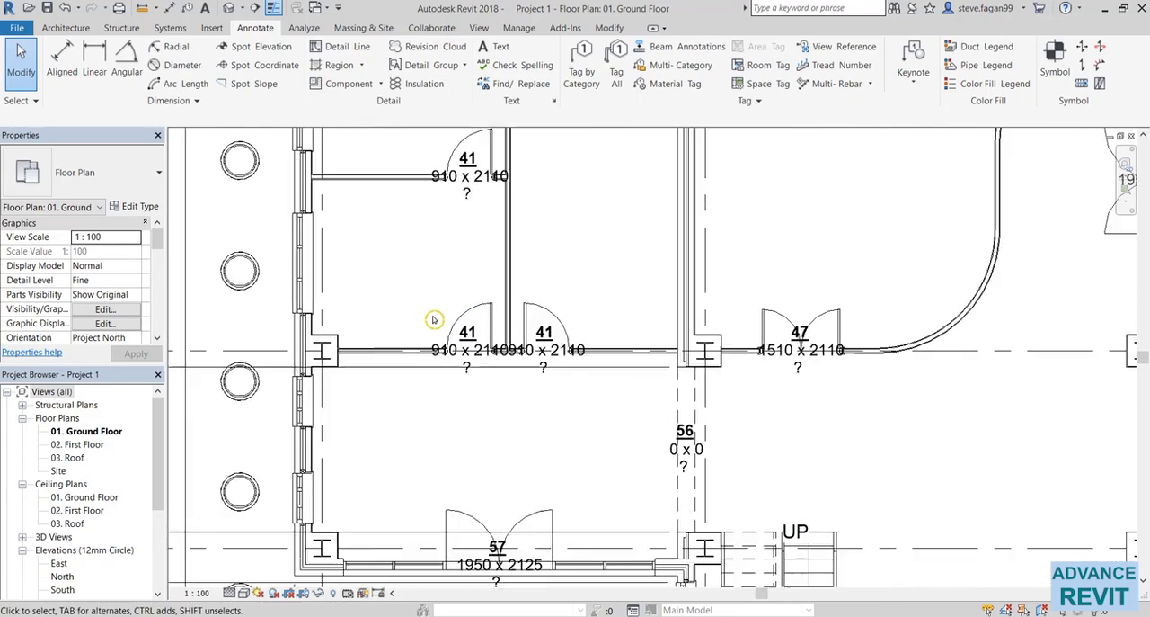
{"action": "scroll", "coordinate": [434, 320], "scroll_direction": "up", "scroll_amount": 3}
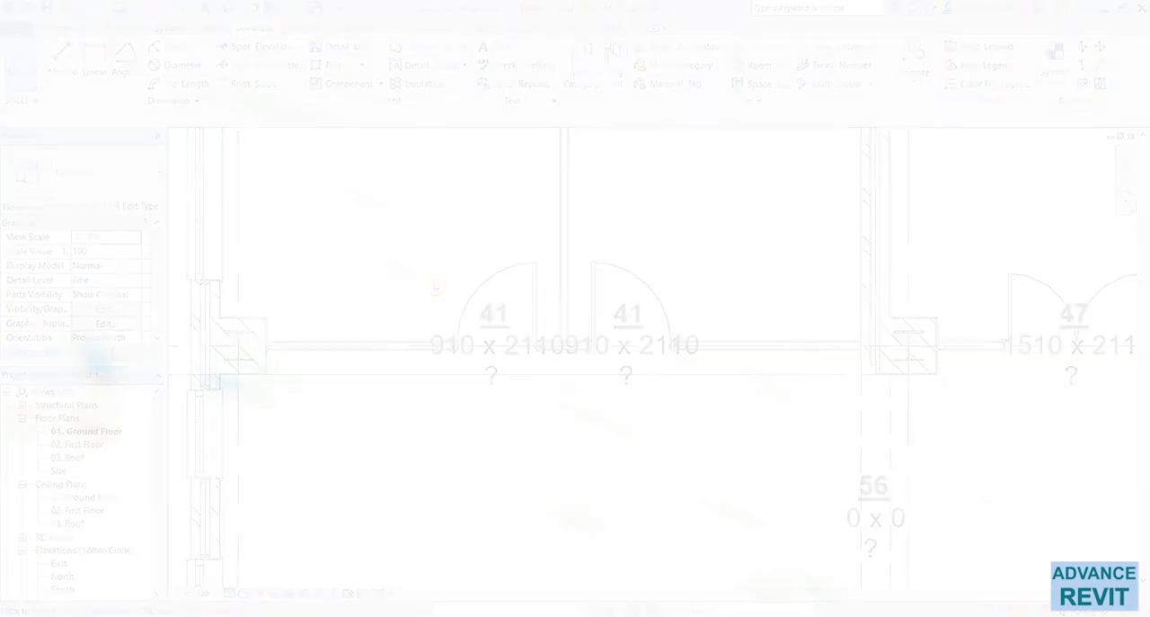